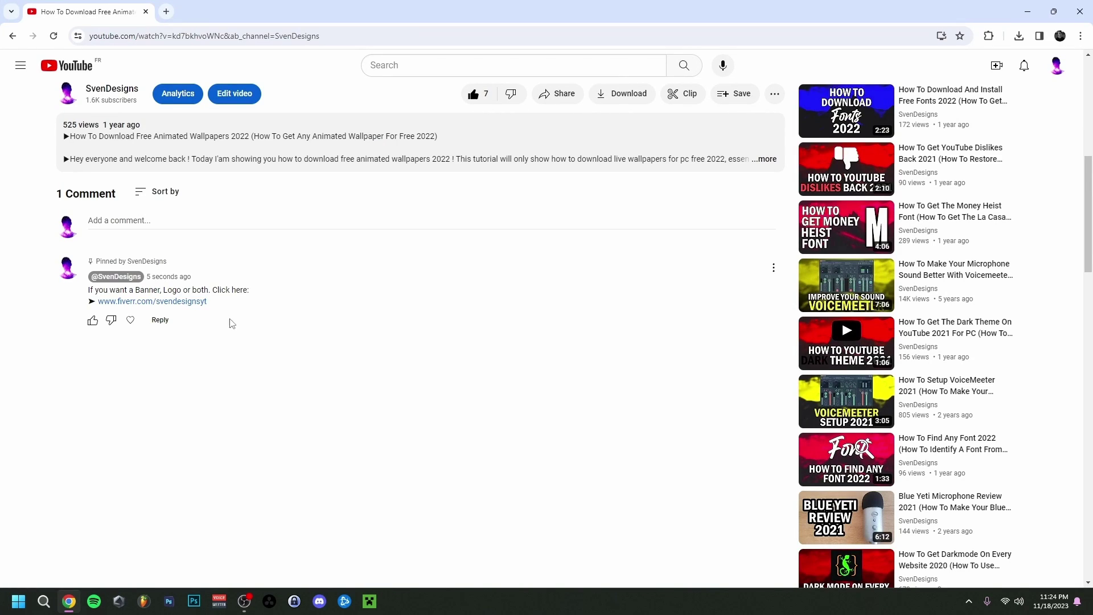
left_click(183, 303)
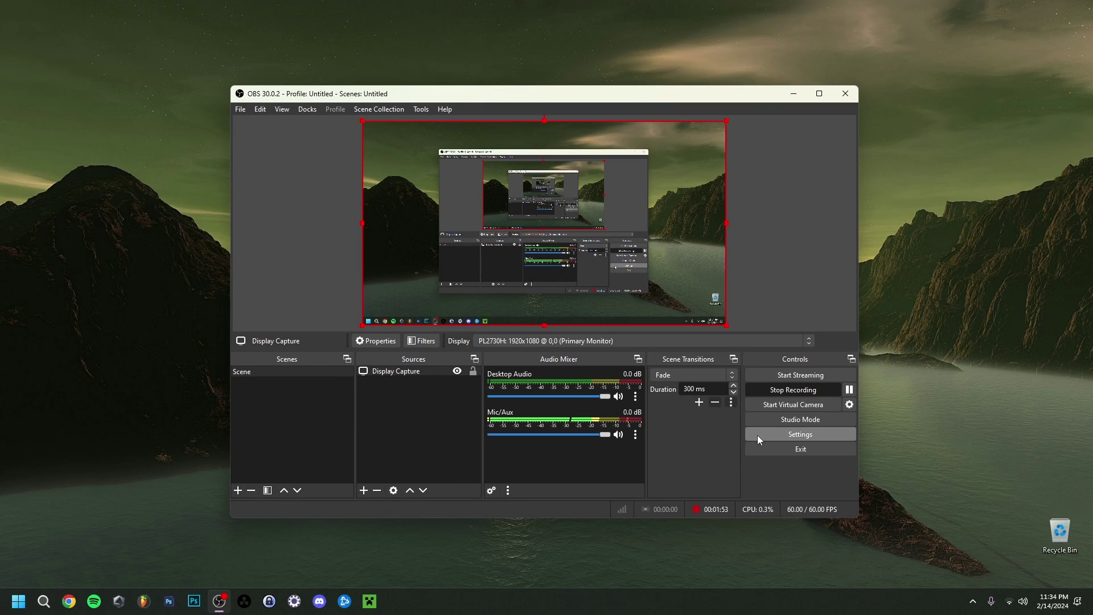
Check the global desktop and microphone device assignments in the audio settings, closing the settings when done.
left_click(809, 433)
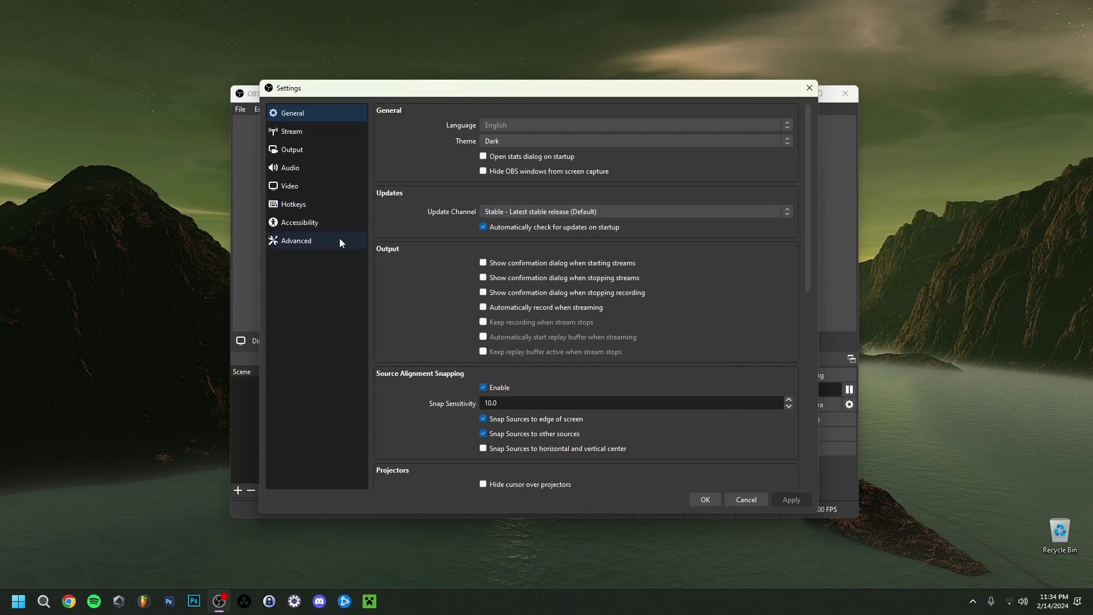
left_click(303, 169)
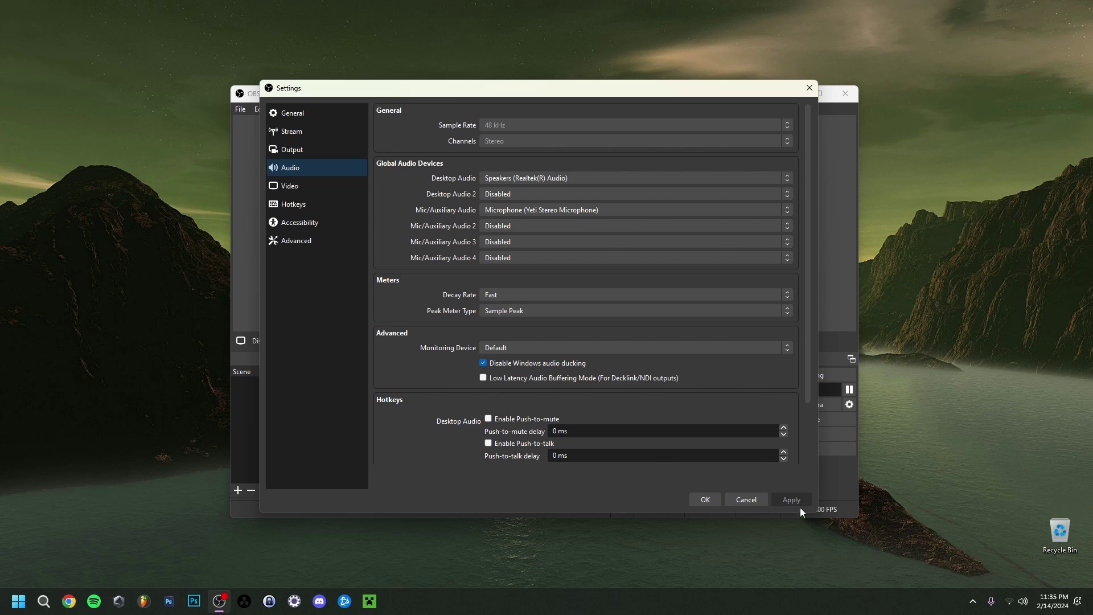
left_click(706, 499)
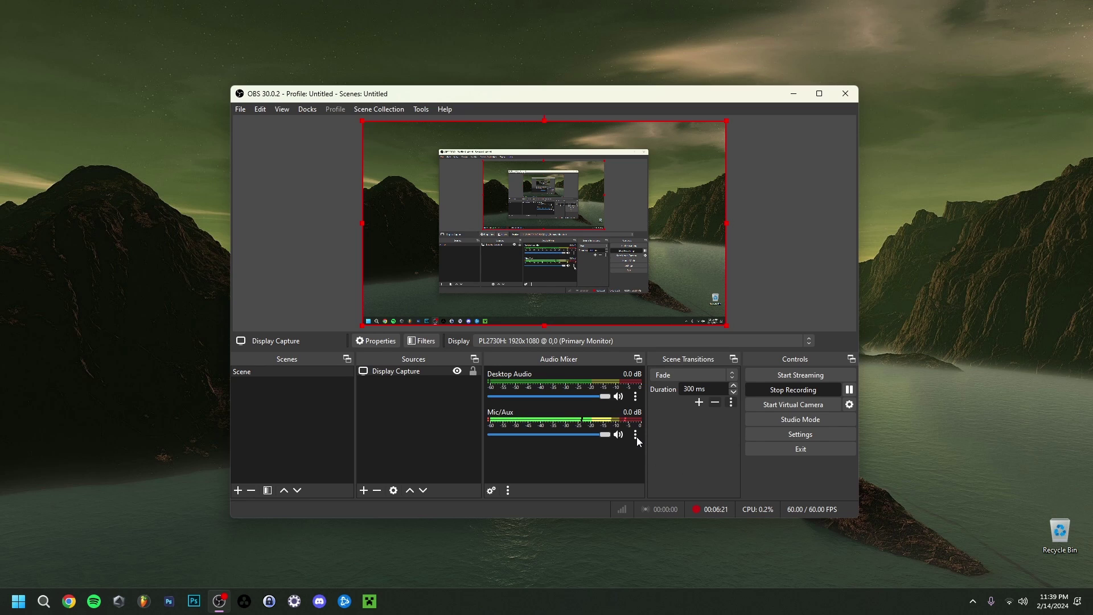
Set audio monitoring for Mic/Aux to Monitor and Output in the advanced audio properties.
left_click(637, 437)
left_click(676, 579)
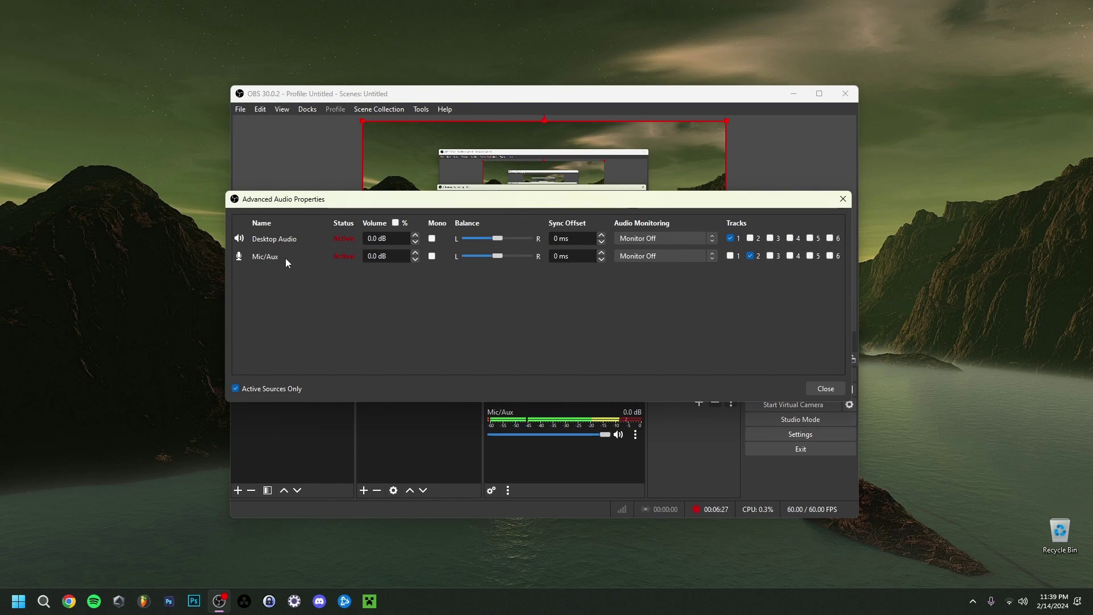
left_click(651, 260)
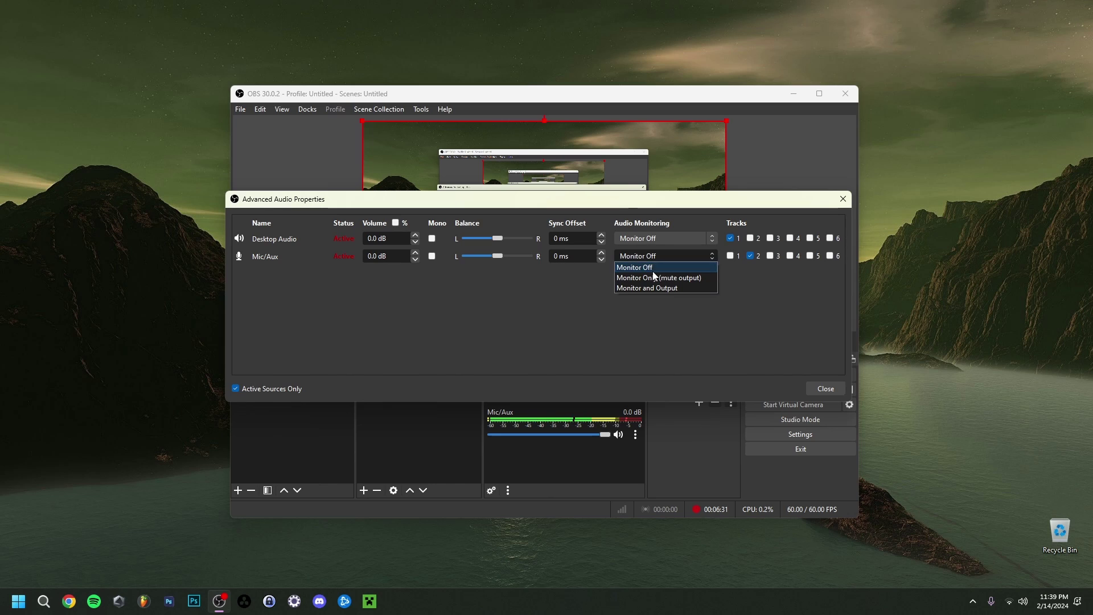
left_click(654, 288)
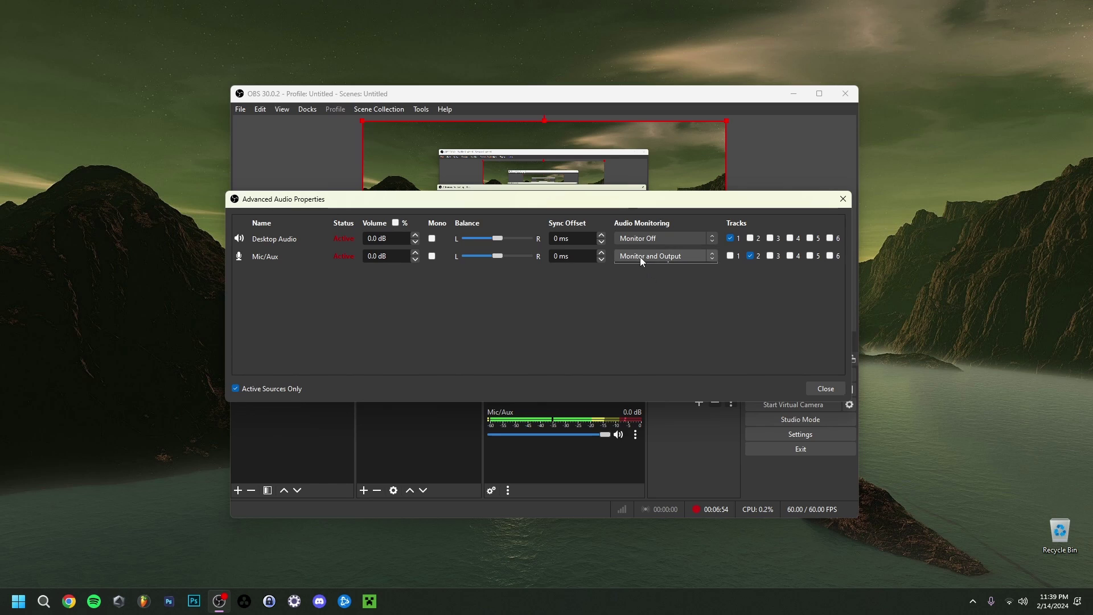
Return the Mic/Aux audio monitoring to Monitor Off and close the advanced audio properties.
left_click(640, 256)
left_click(644, 268)
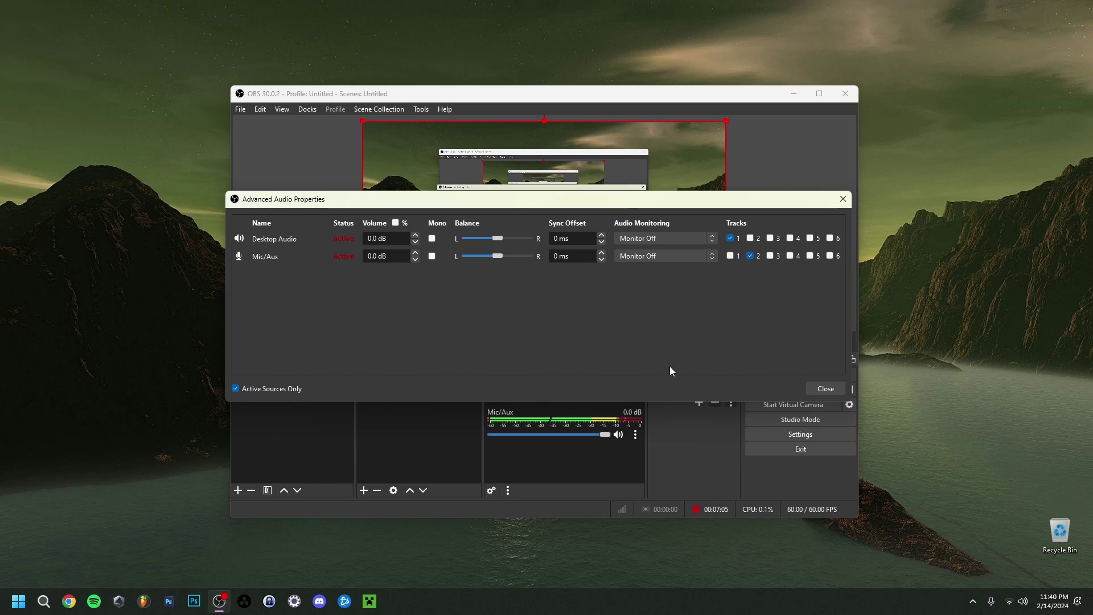
left_click(815, 388)
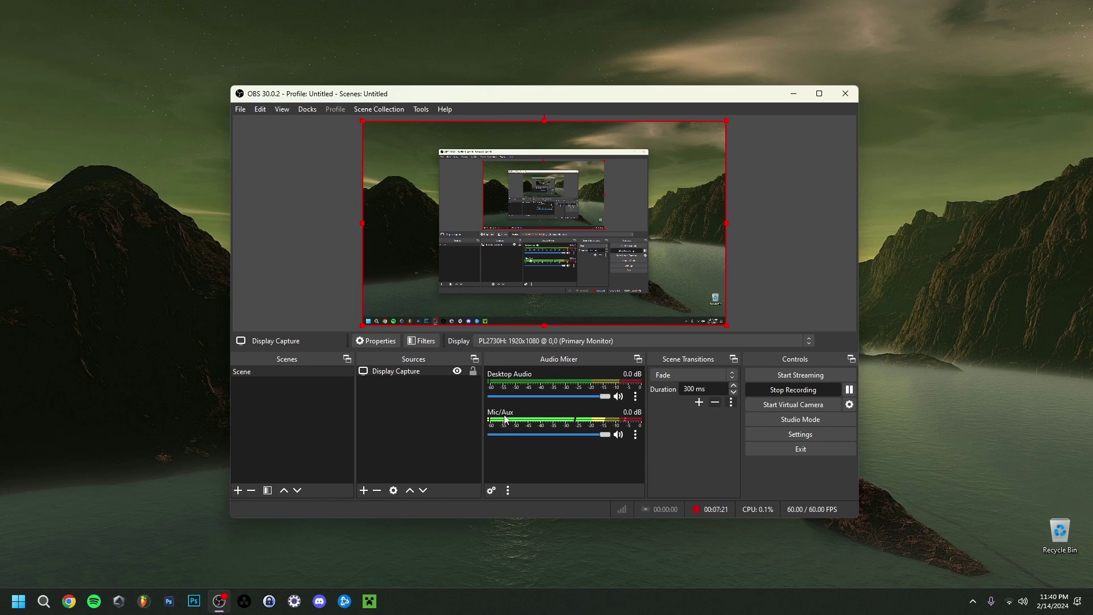
Add a Gain filter to the Mic/Aux source and set its gain to 3.90 dB.
left_click(634, 436)
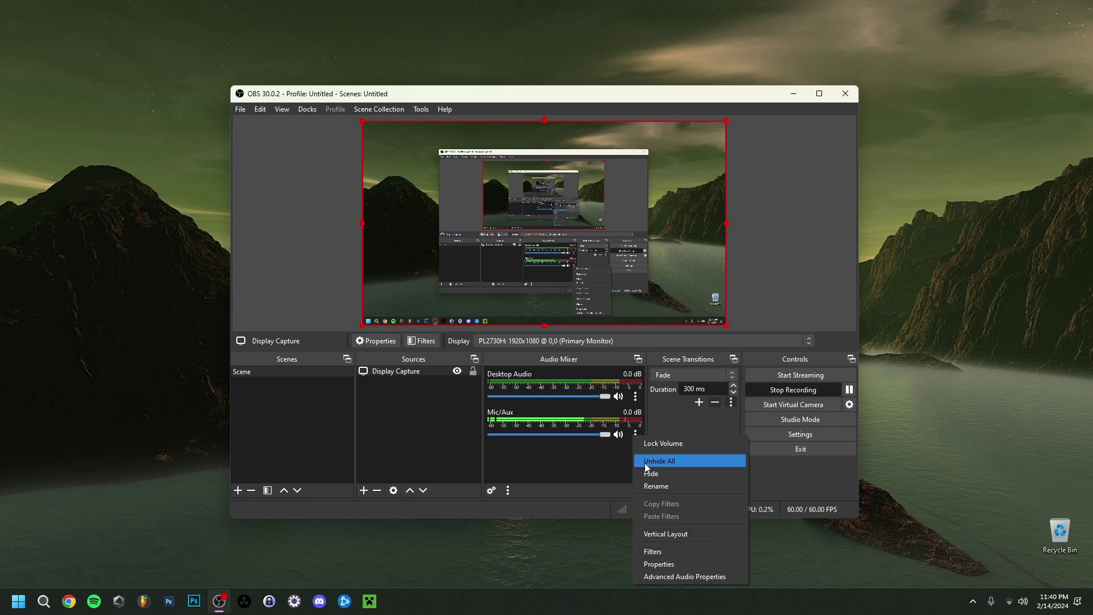
left_click(652, 551)
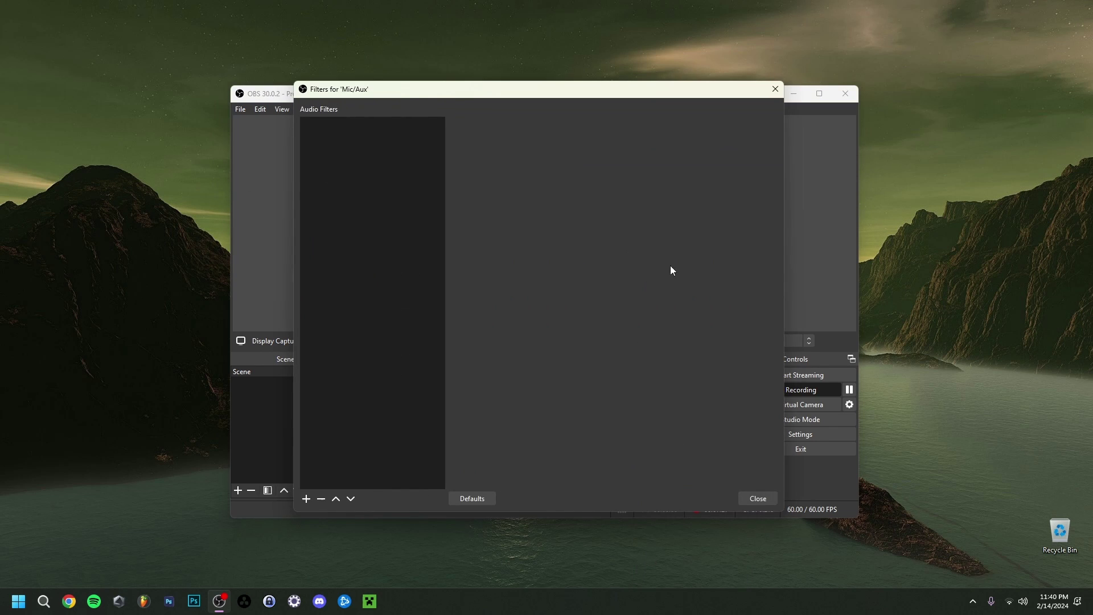
left_click(306, 501)
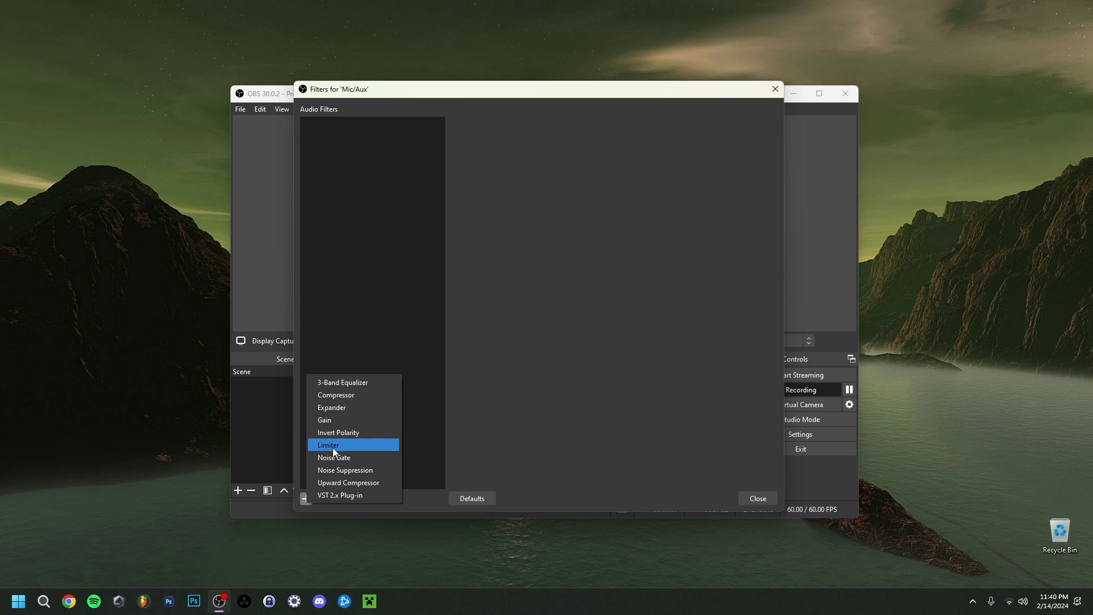
left_click(327, 422)
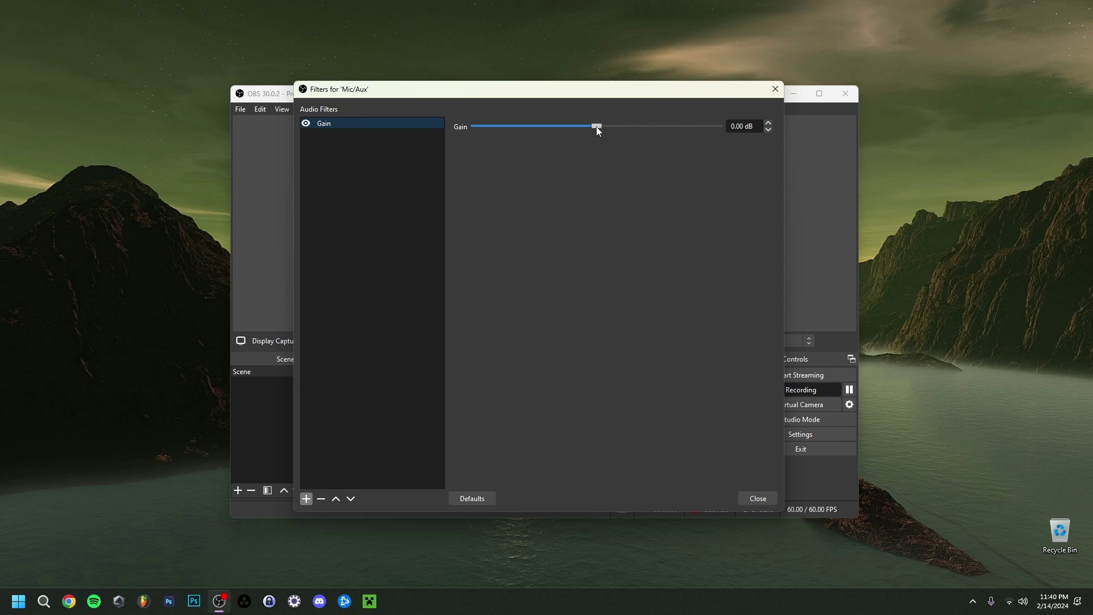
left_click_drag(597, 127, 615, 127)
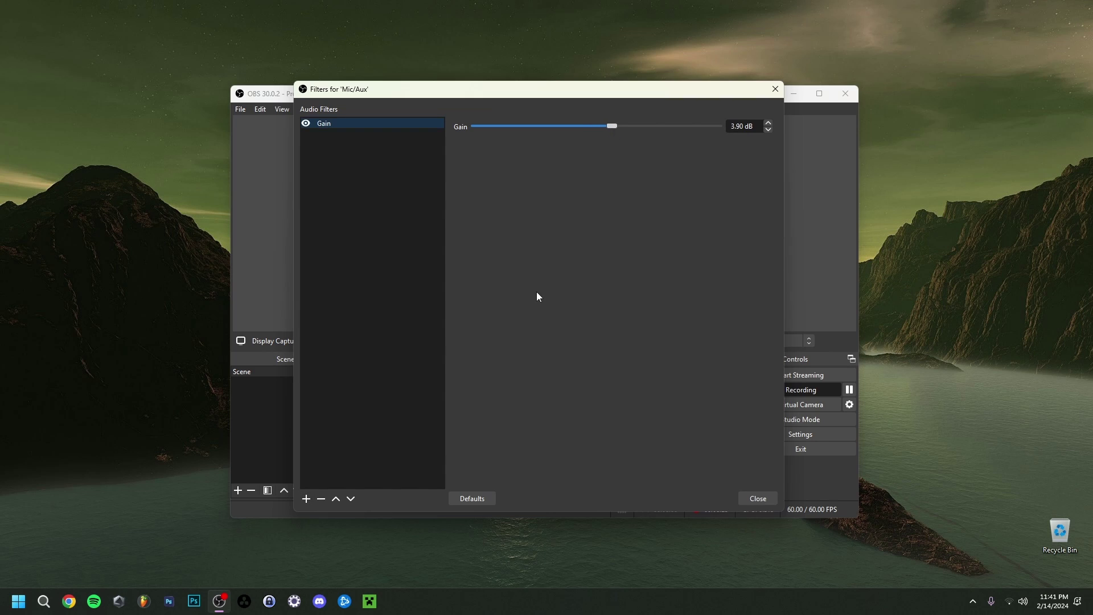
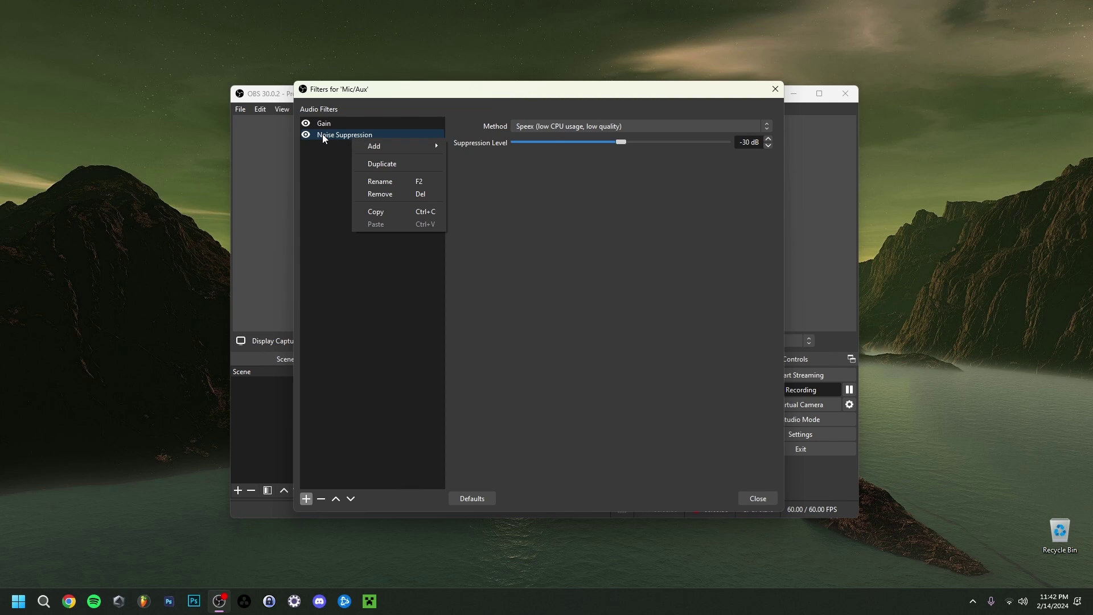
Remove the Noise Suppression filter from the Mic/Aux audio filters.
right_click(331, 138)
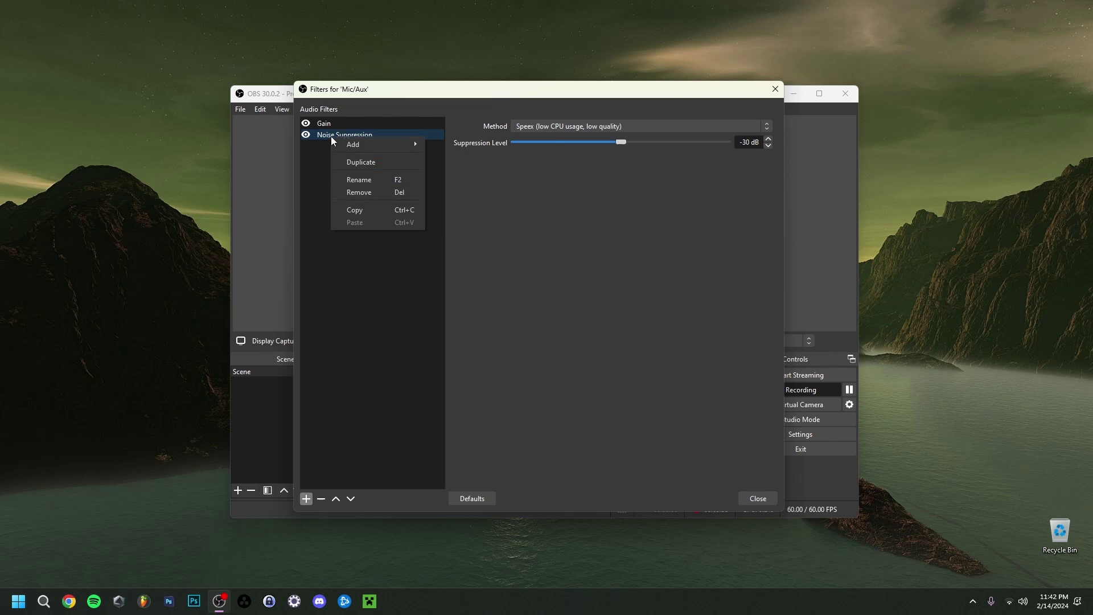
left_click(374, 192)
left_click(577, 316)
Add a Noise Gate filter with its default name to the Mic/Aux audio filters.
right_click(354, 162)
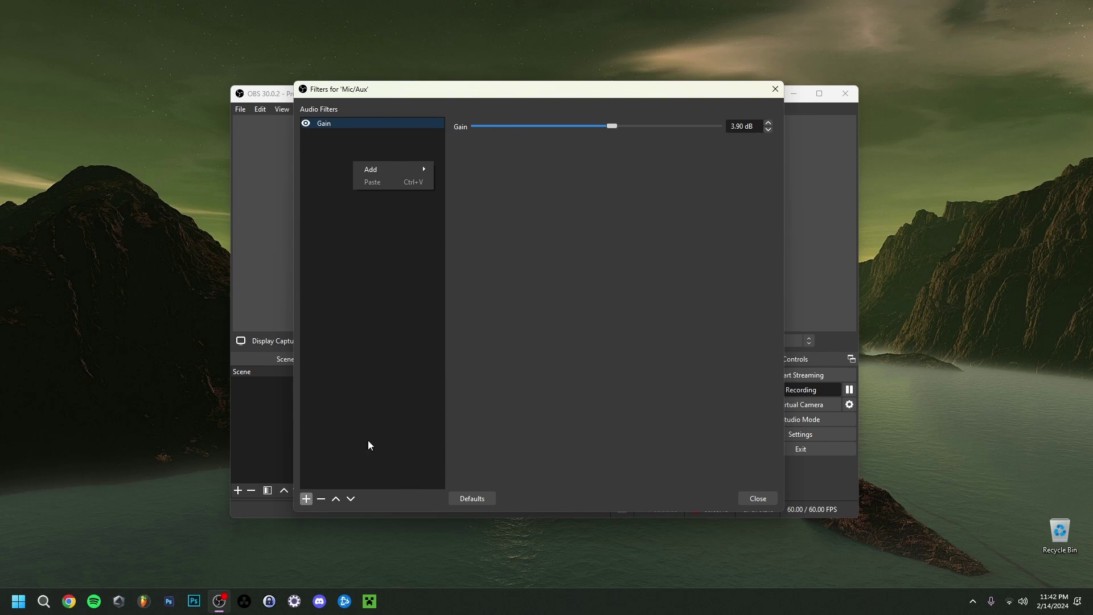
left_click(308, 498)
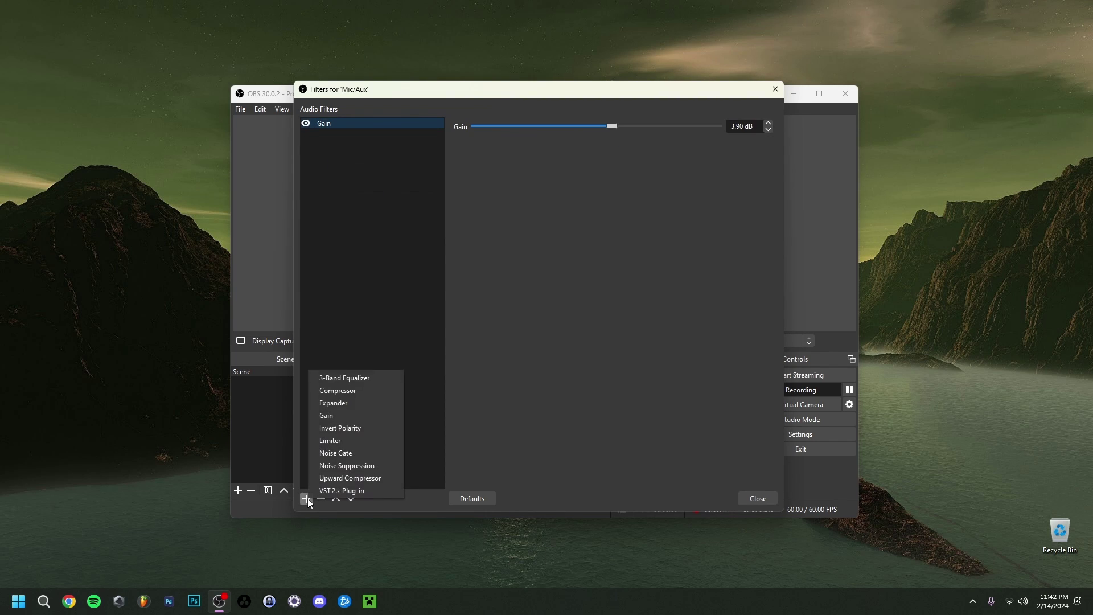
right_click(353, 154)
mouse_move(378, 165)
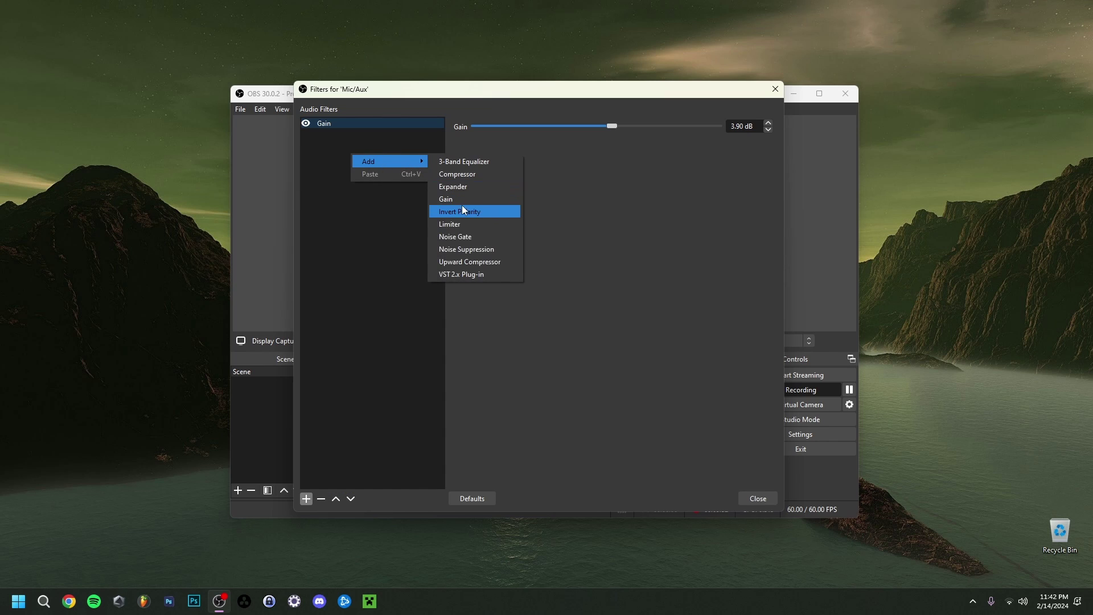
left_click(468, 238)
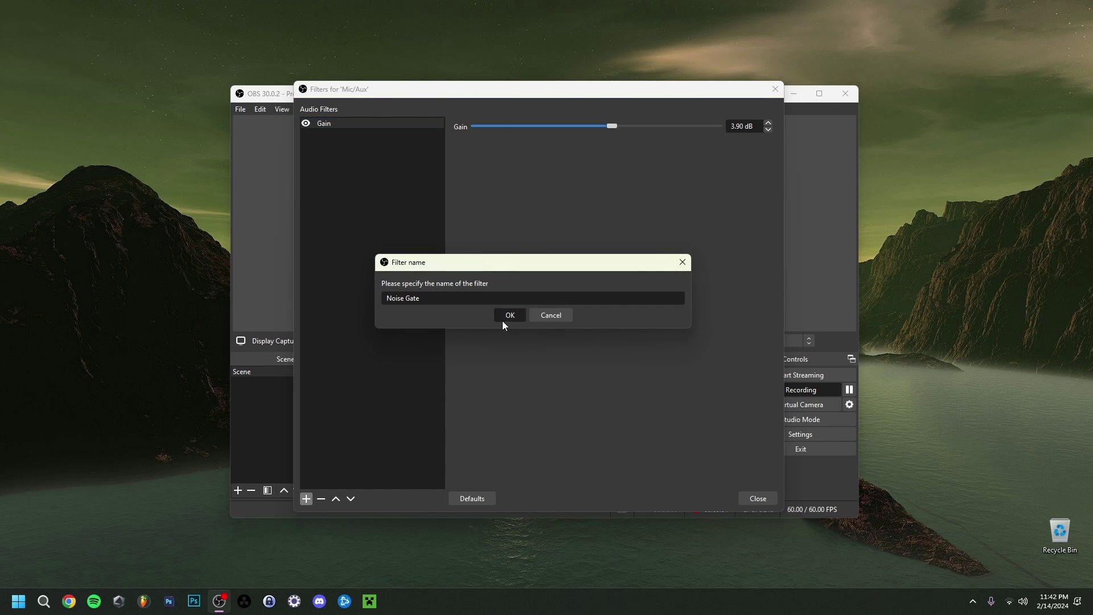
left_click(503, 319)
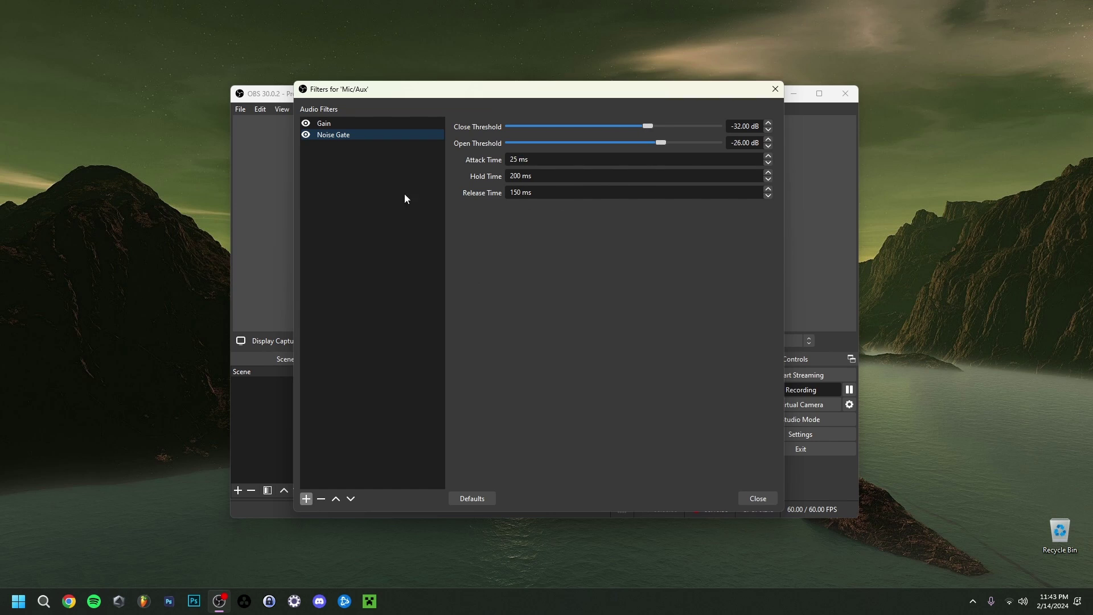
Remove the Noise Gate filter from the Mic/Aux audio filters.
right_click(374, 138)
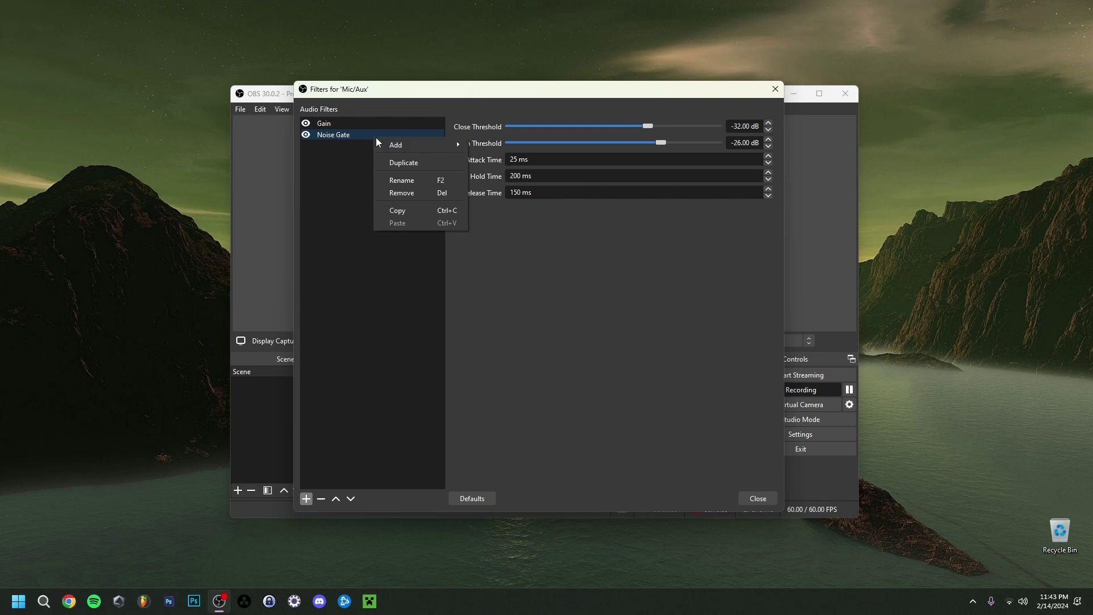
left_click(403, 193)
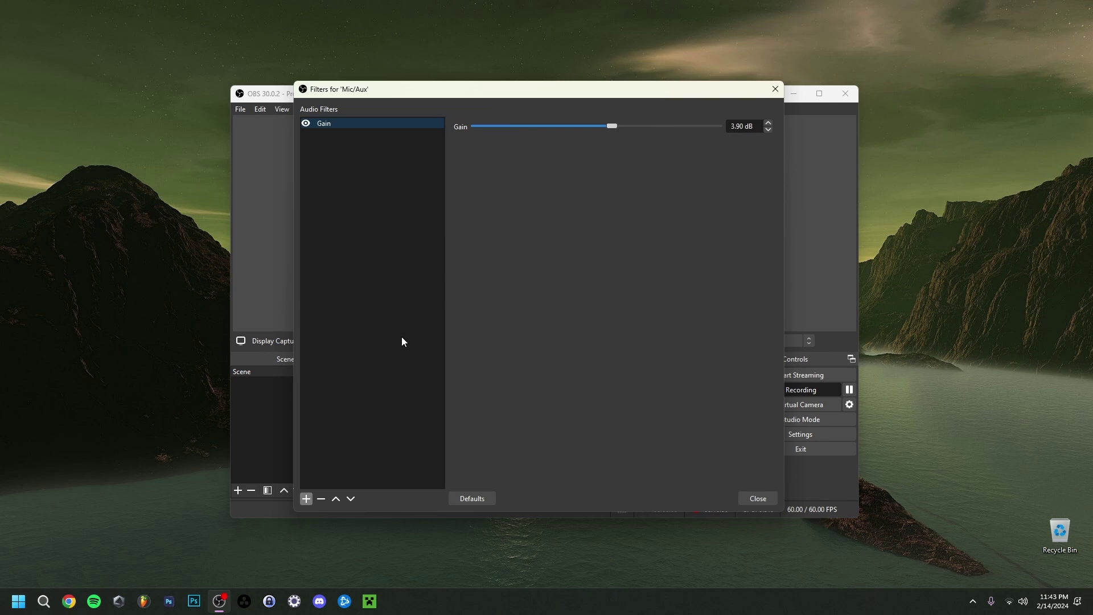
Add a 3-Band Equalizer filter to Mic/Aux with High at 6.30 dB, Mid at -2.90 dB and Low at 1.70 dB.
right_click(372, 183)
mouse_move(392, 190)
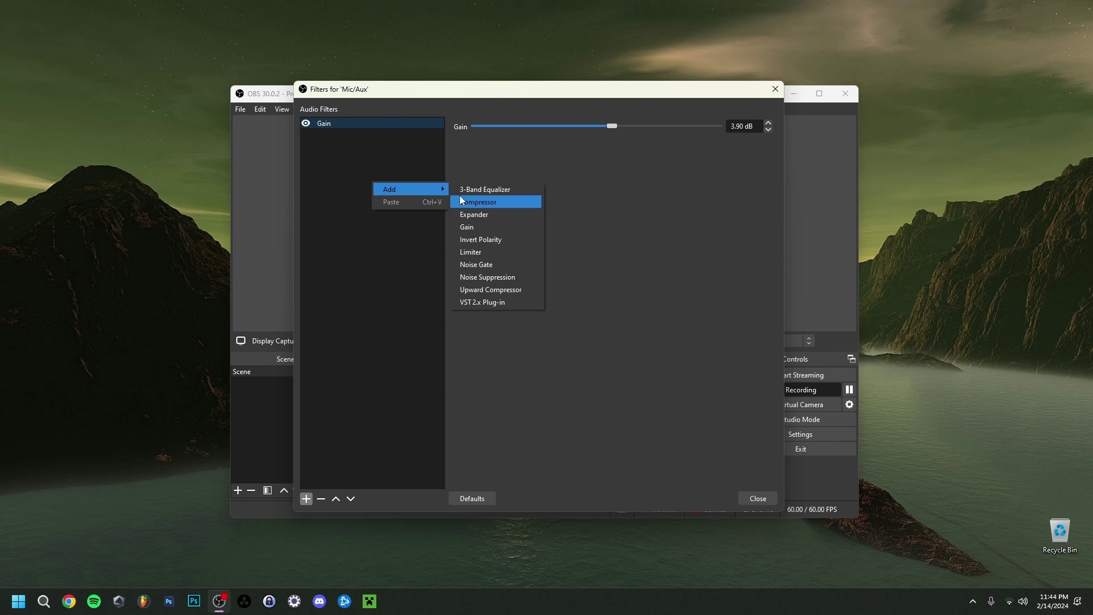
left_click(482, 191)
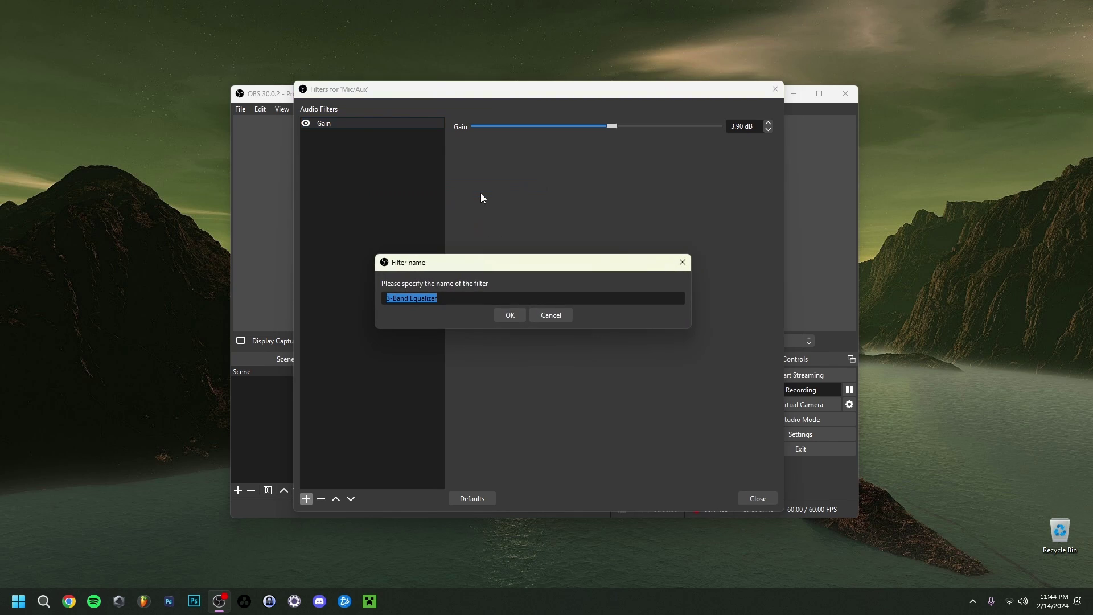
left_click(508, 317)
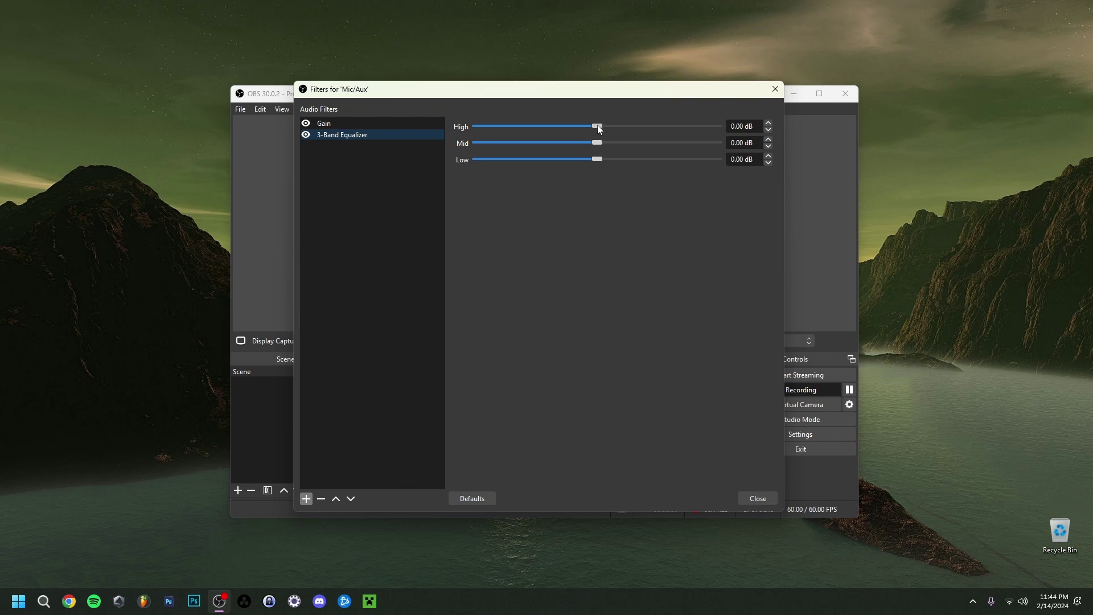
left_click_drag(598, 129, 611, 129)
left_click_drag(597, 143, 589, 145)
scroll(768, 143, "down", 13)
left_click(742, 155)
left_click_drag(600, 162, 601, 159)
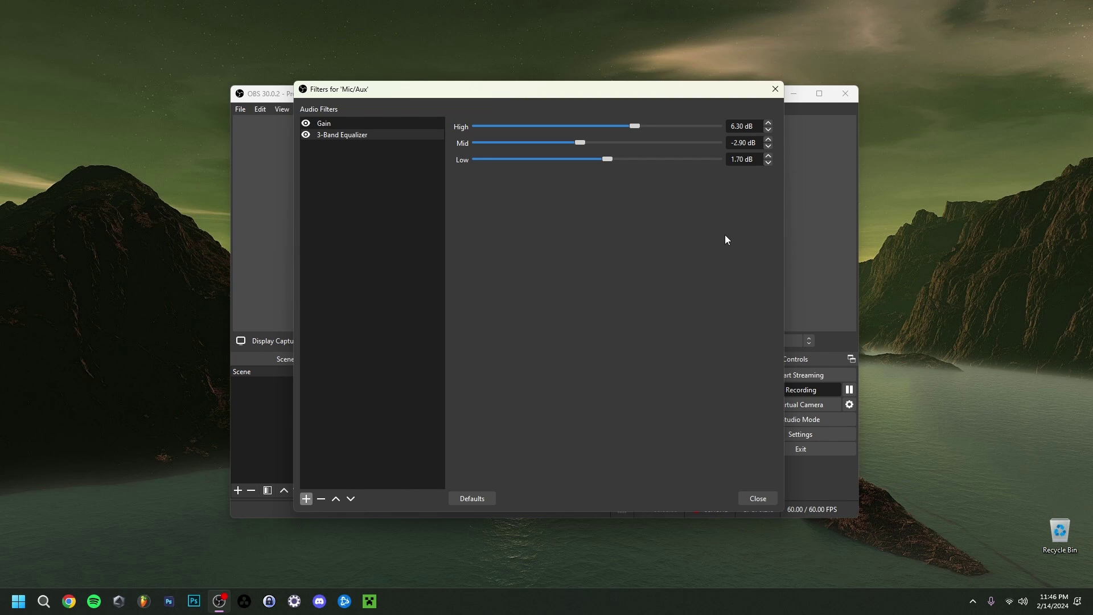
Add an Expander filter to Mic/Aux with a threshold of -37.00 dB, 1 ms attack and 100 ms release.
right_click(383, 175)
mouse_move(405, 179)
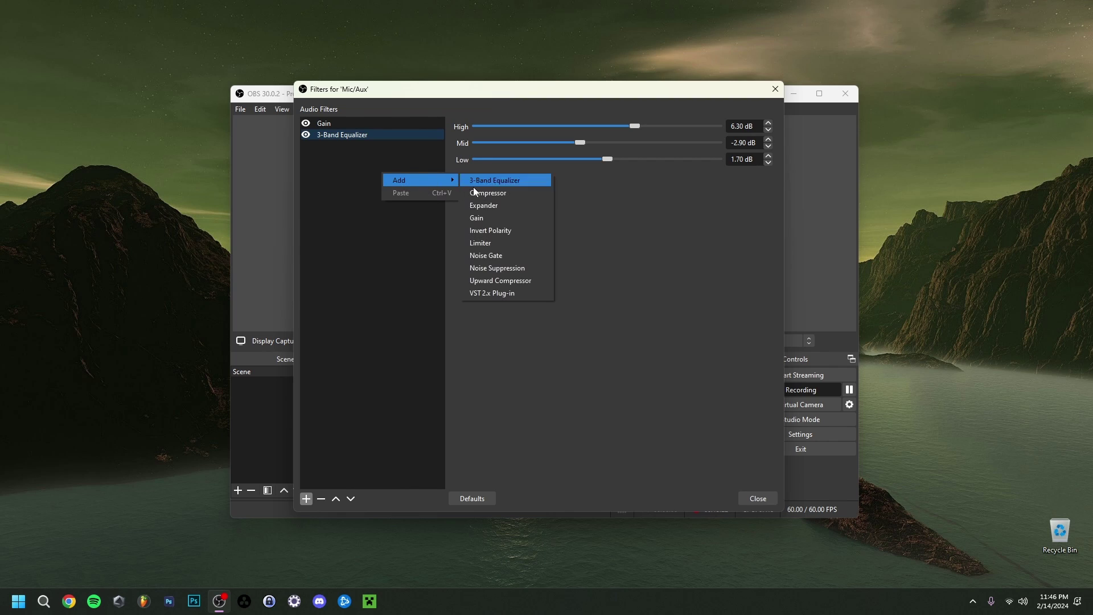
left_click(484, 210)
key("Return")
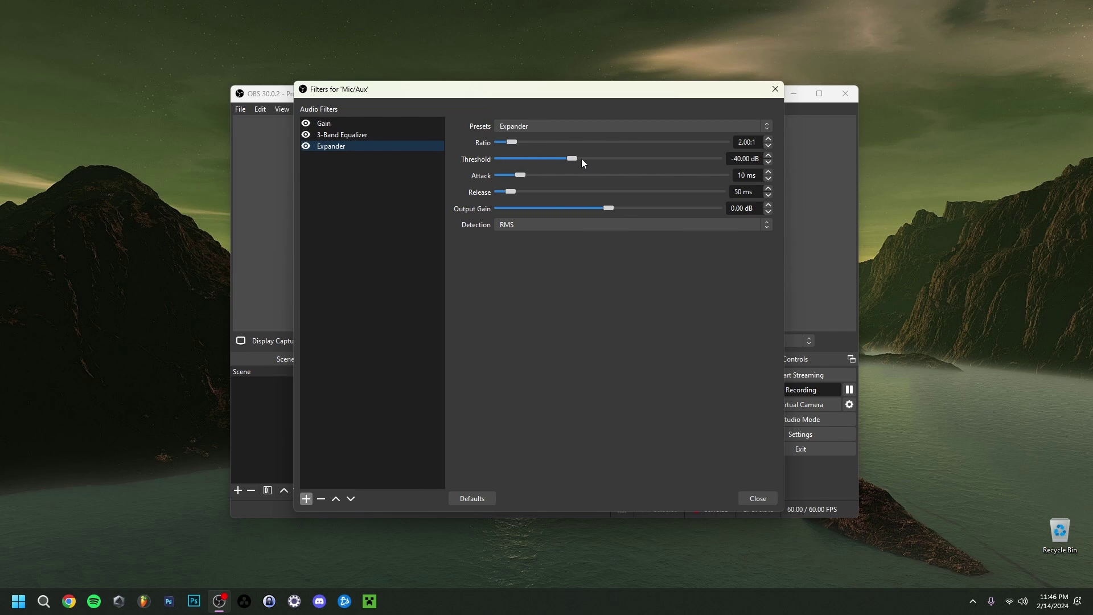
mouse_move(570, 159)
left_mouse_down()
mouse_move(545, 159)
mouse_move(608, 166)
mouse_move(555, 162)
mouse_move(570, 165)
left_mouse_up()
left_click_drag(578, 162, 583, 161)
mouse_move(518, 176)
left_mouse_down()
mouse_move(499, 178)
mouse_move(522, 191)
left_mouse_up()
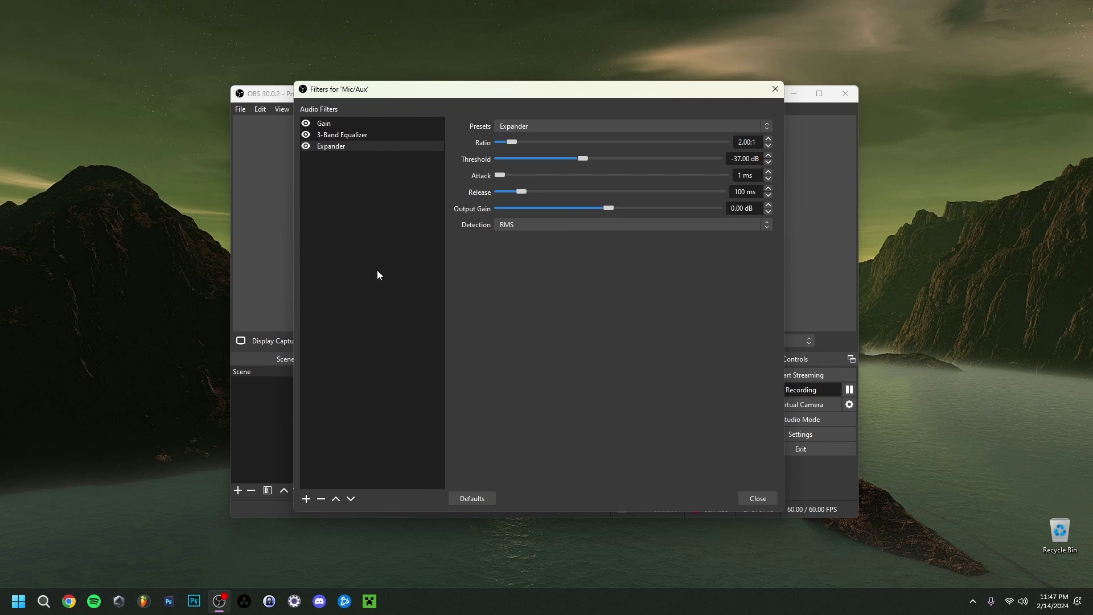
Add a Compressor filter to Mic/Aux with ratio 3.50:1, threshold -30.90 dB, attack 1 ms, release 100 ms and output gain 7.60 dB.
right_click(385, 183)
mouse_move(404, 186)
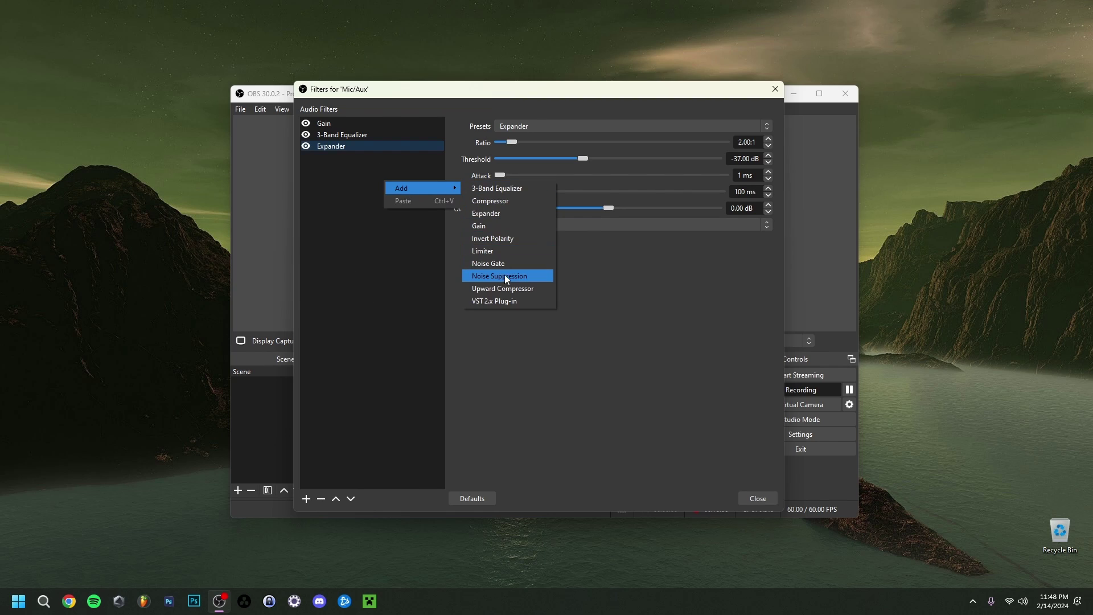
left_click(491, 200)
left_click(497, 315)
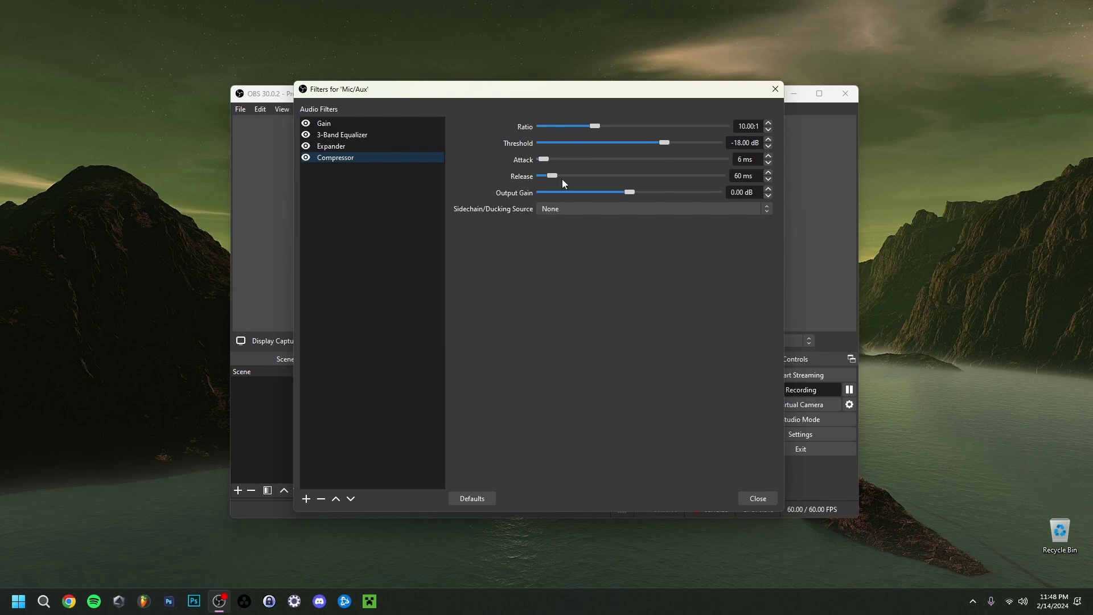
left_click_drag(598, 125, 557, 127)
left_click_drag(659, 143, 642, 143)
left_click_drag(639, 143, 629, 142)
left_click_drag(627, 143, 624, 142)
left_click(540, 160)
left_click_drag(542, 164, 563, 176)
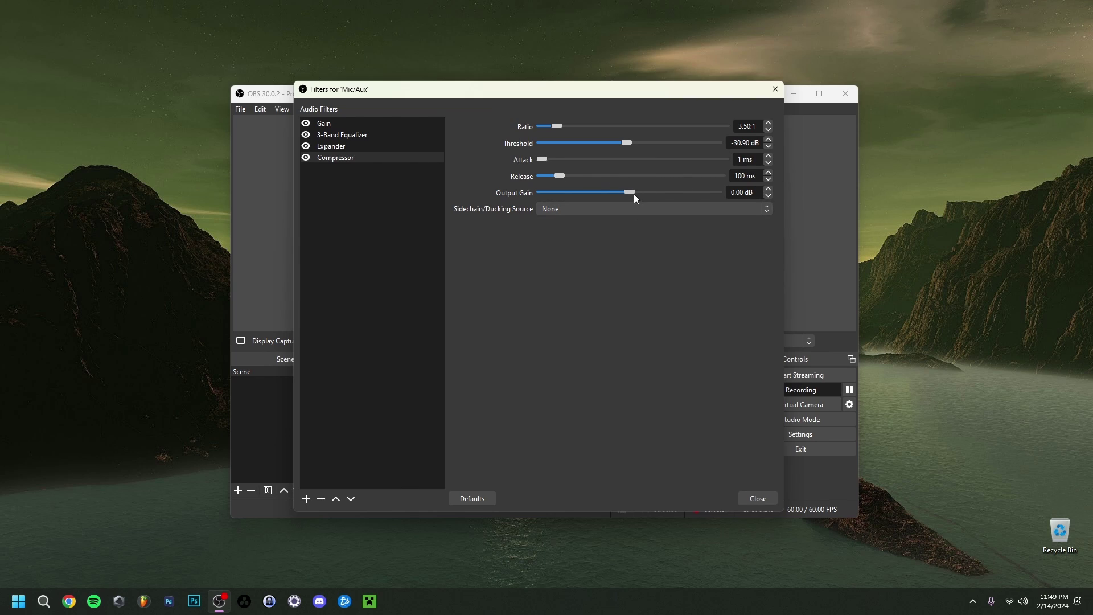
left_click_drag(636, 197, 638, 195)
Add a Limiter filter to the Mic/Aux source and set its threshold to -3.00 dB.
right_click(384, 207)
left_click(498, 275)
double_click(769, 130)
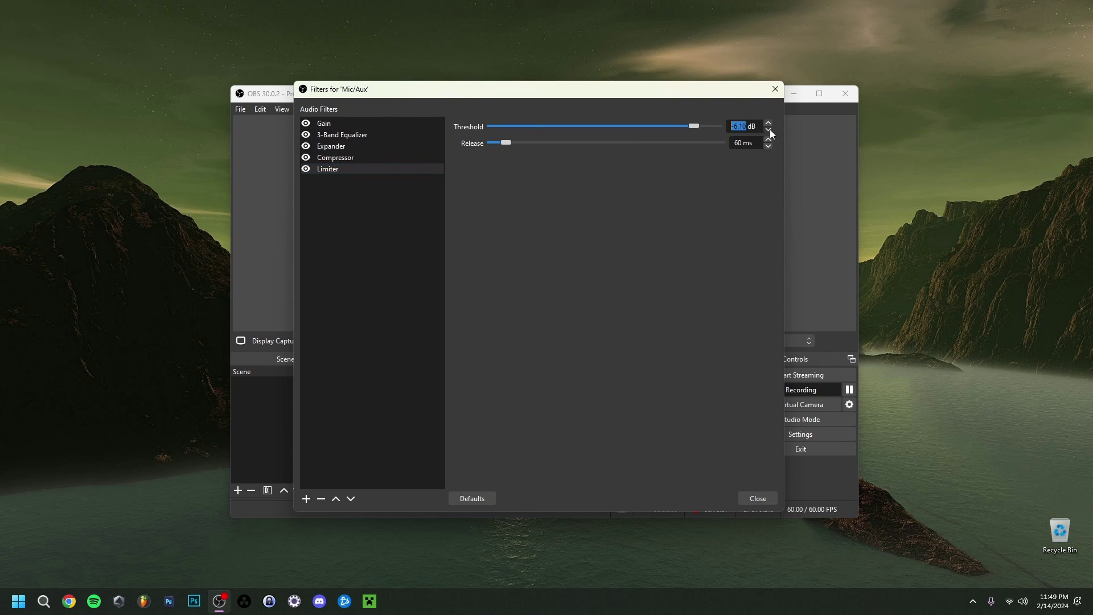
type("-3")
key("Return")
Review the settings of the Gain, Expander, Compressor and Limiter filters, then close the Mic/Aux filters window.
left_click(334, 125)
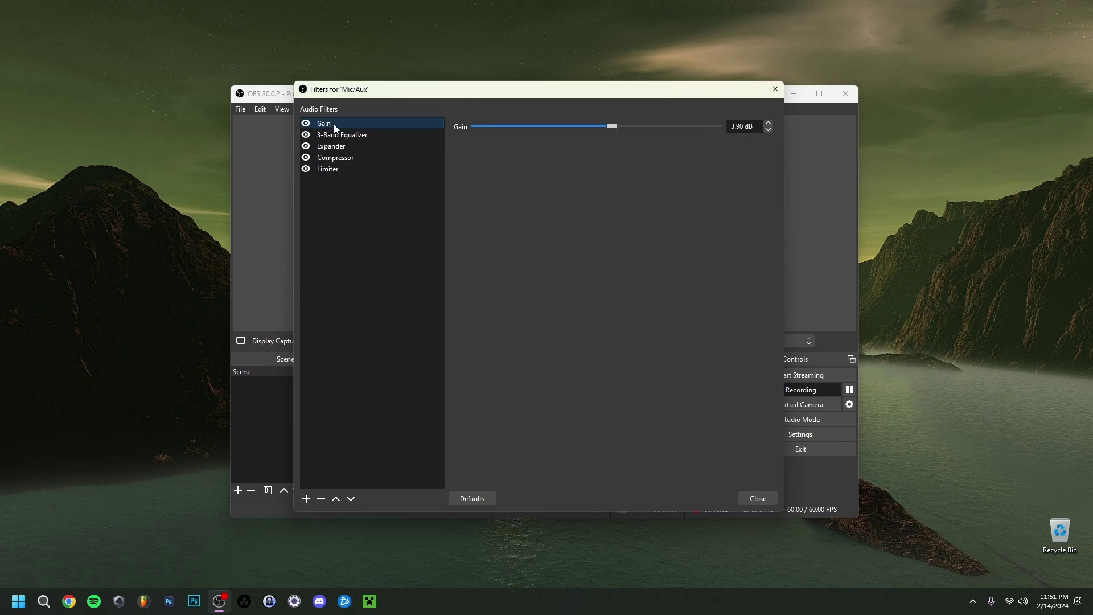
left_click(360, 147)
left_click(361, 158)
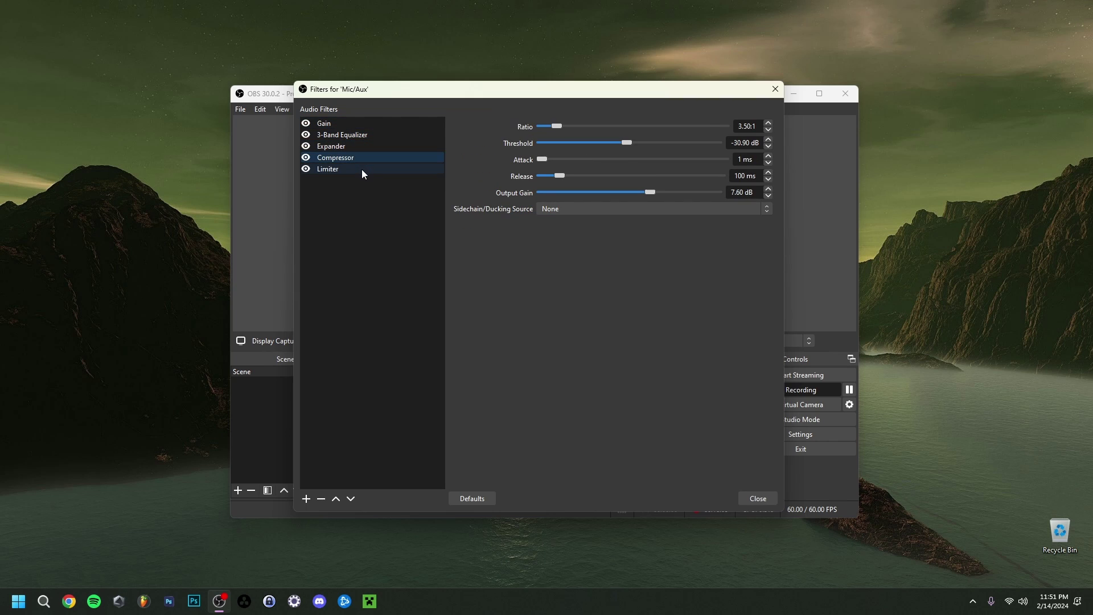
left_click(362, 170)
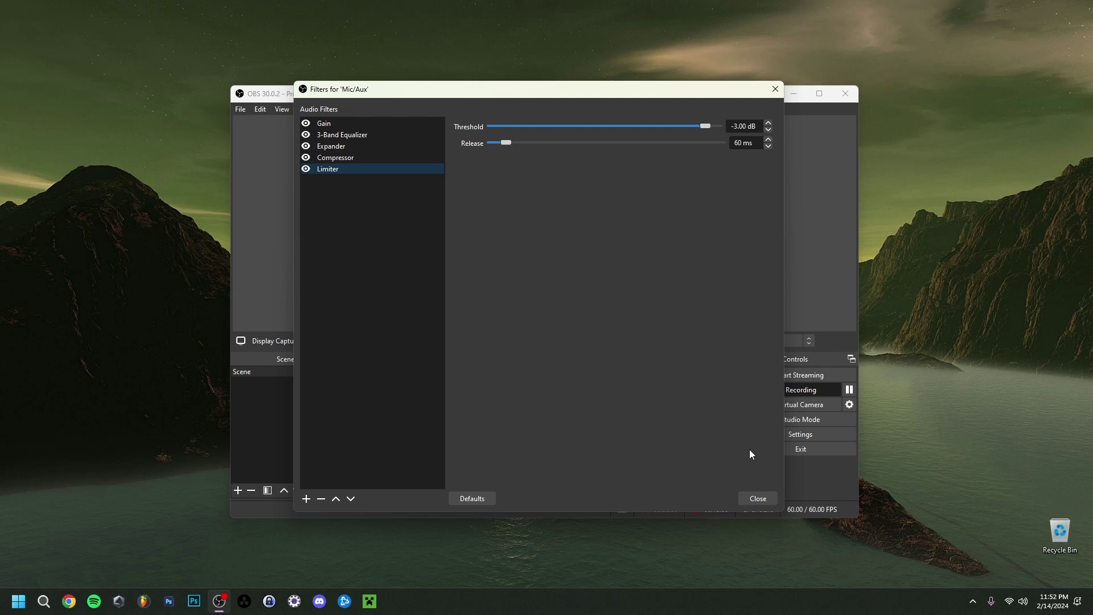
left_click(753, 500)
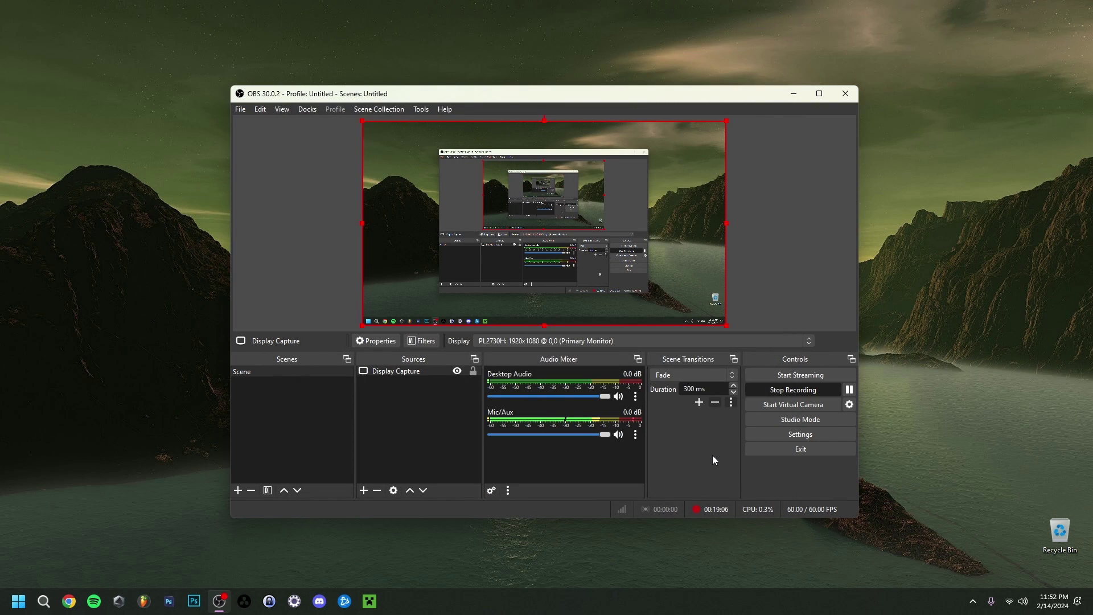